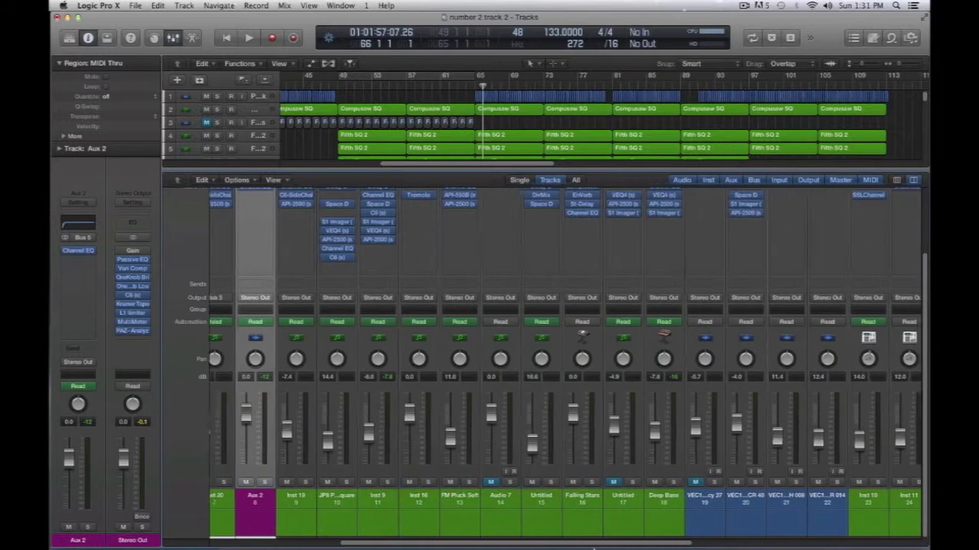
- Create a new auxiliary channel strip in the mixer and name it Aux 3 Leads
key("i")
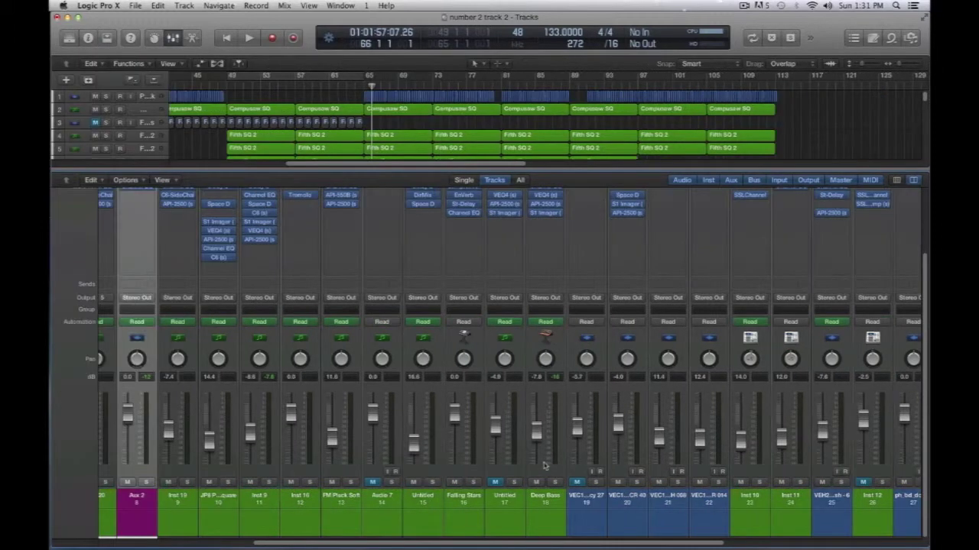
scroll(556, 544, "left", 2)
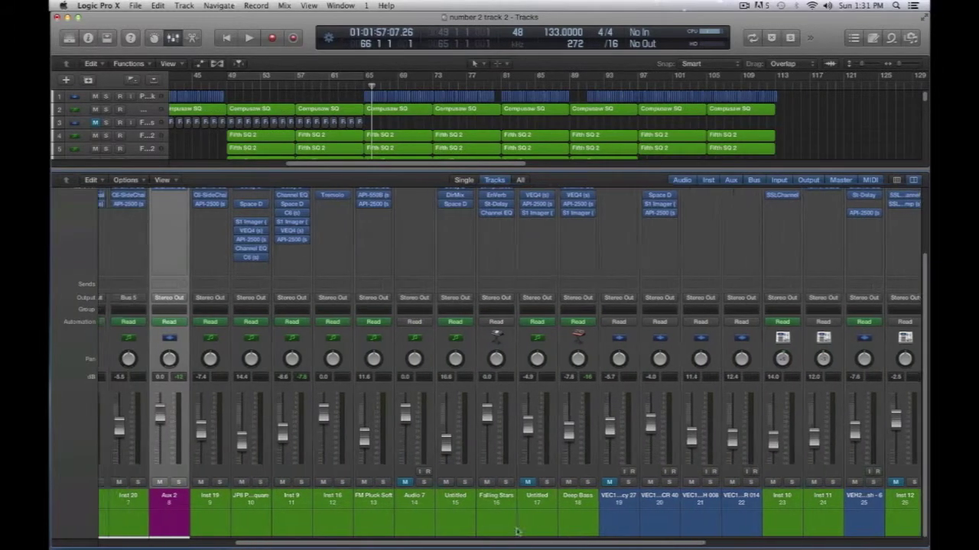
left_click(126, 180)
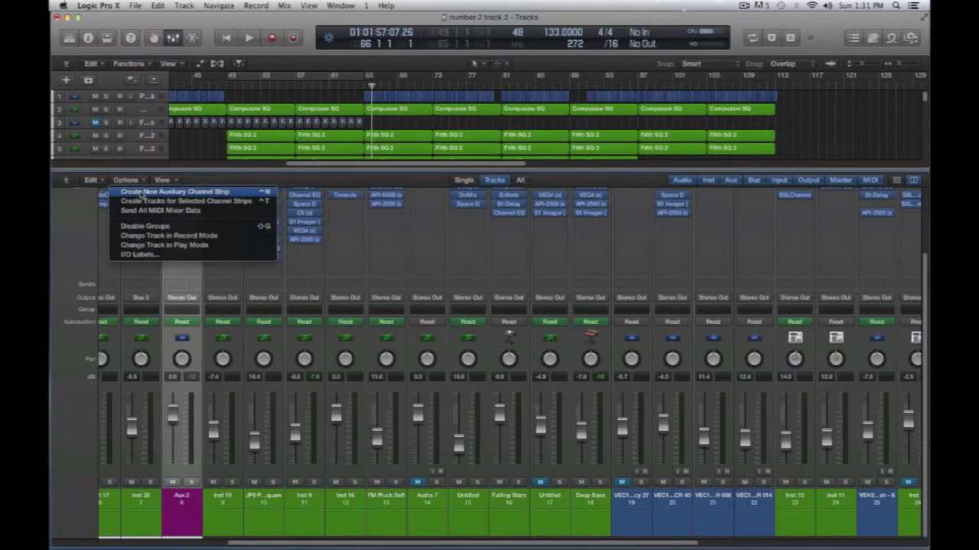
left_click(175, 191)
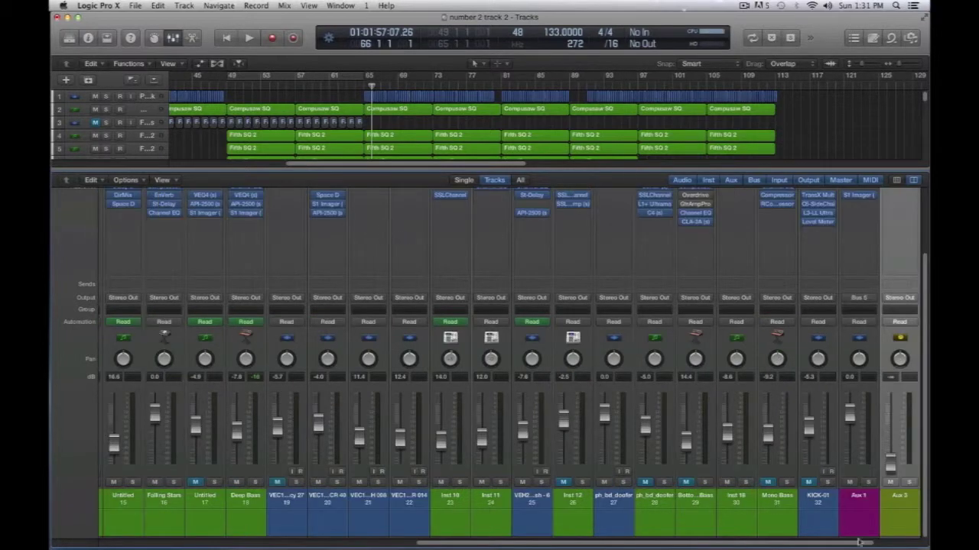
left_click_drag(868, 544, 924, 539)
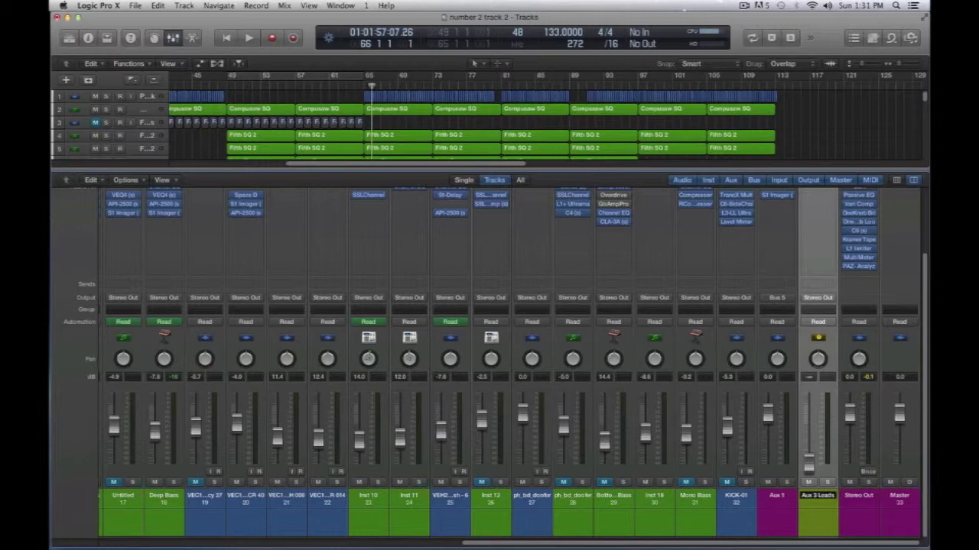
key("Return")
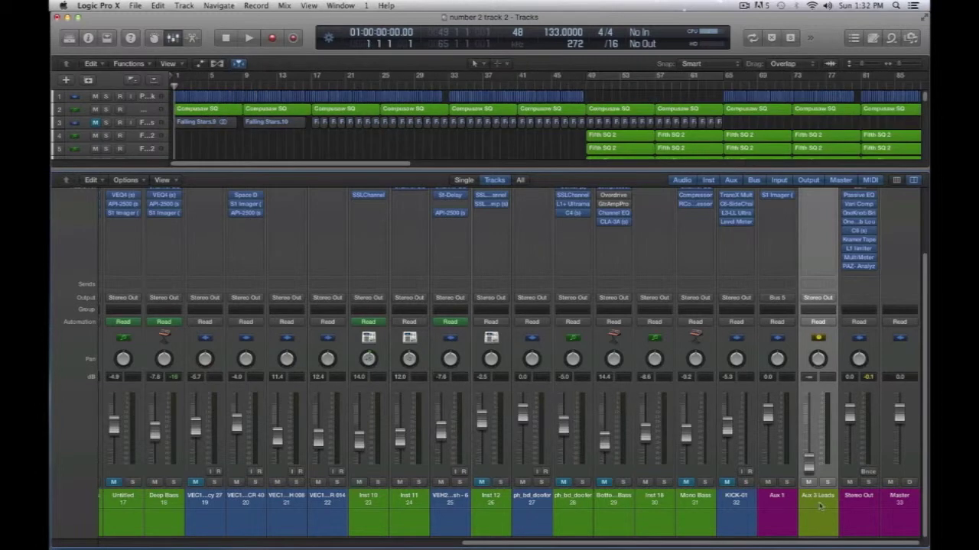
- Create an arrangement track for the Aux 3 Leads channel strip and close the mixer
left_click(127, 179)
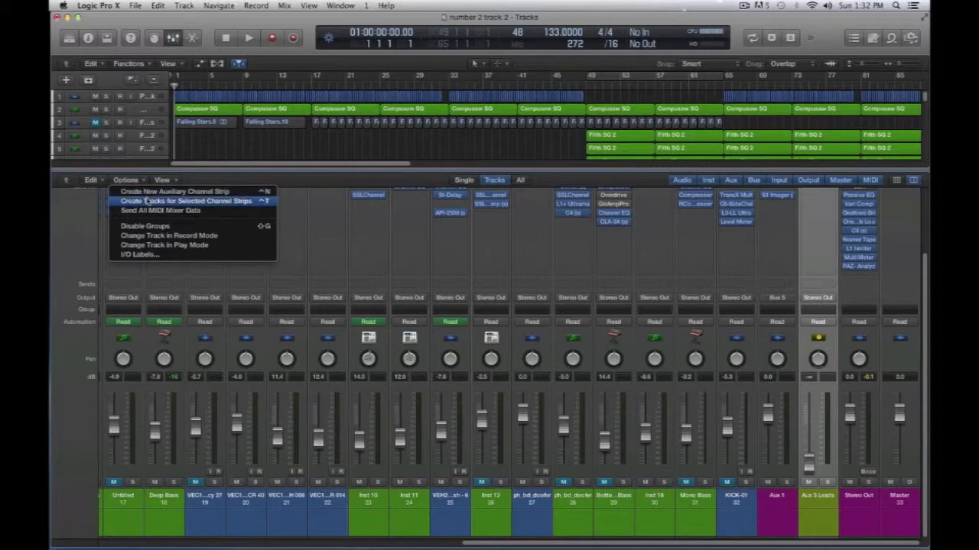
left_click(146, 200)
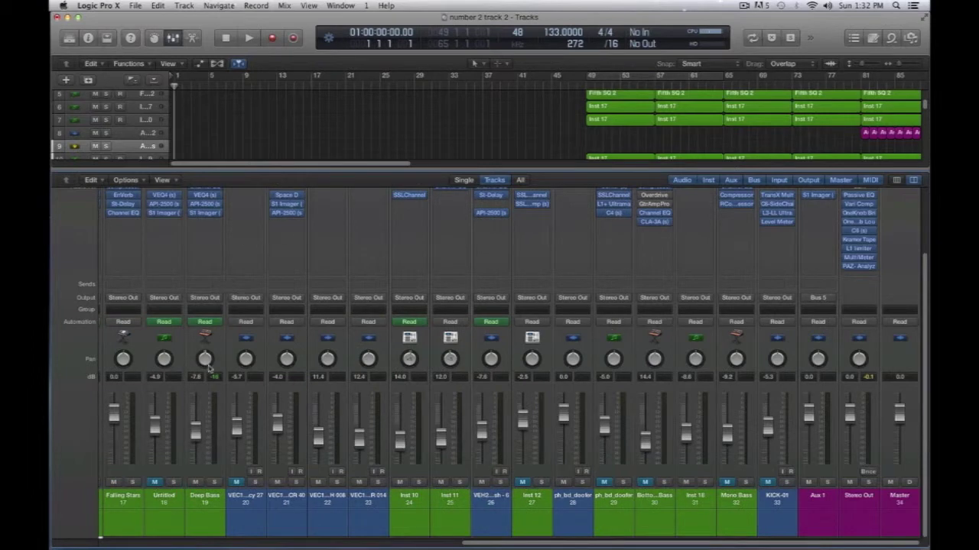
key("x")
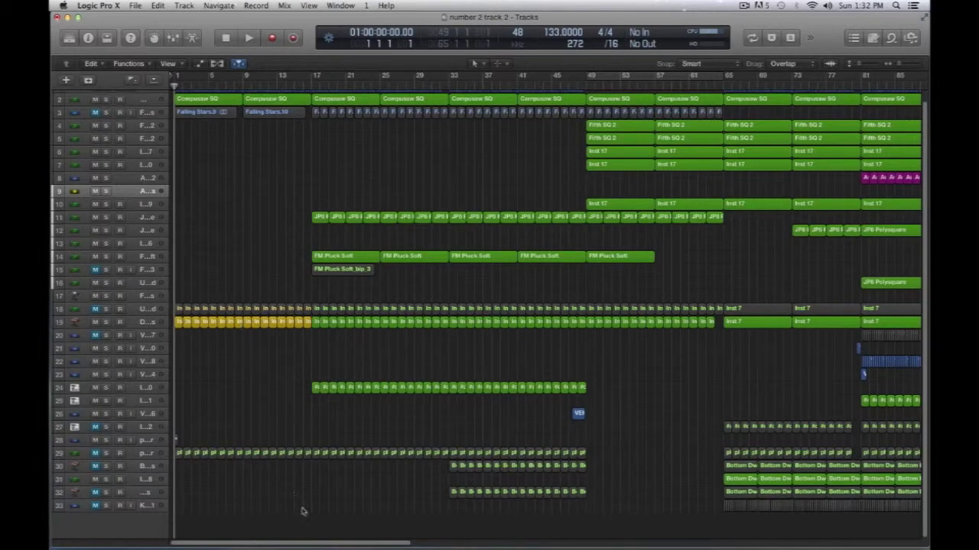
- Place the playhead at bar 81 and show the toolbar above the arrangement
left_click_drag(344, 540, 489, 544)
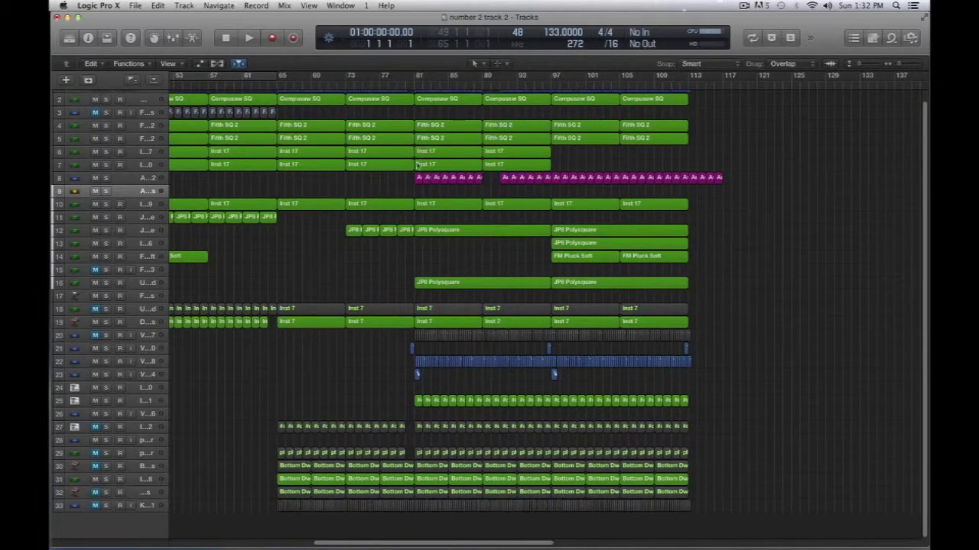
left_click(413, 88)
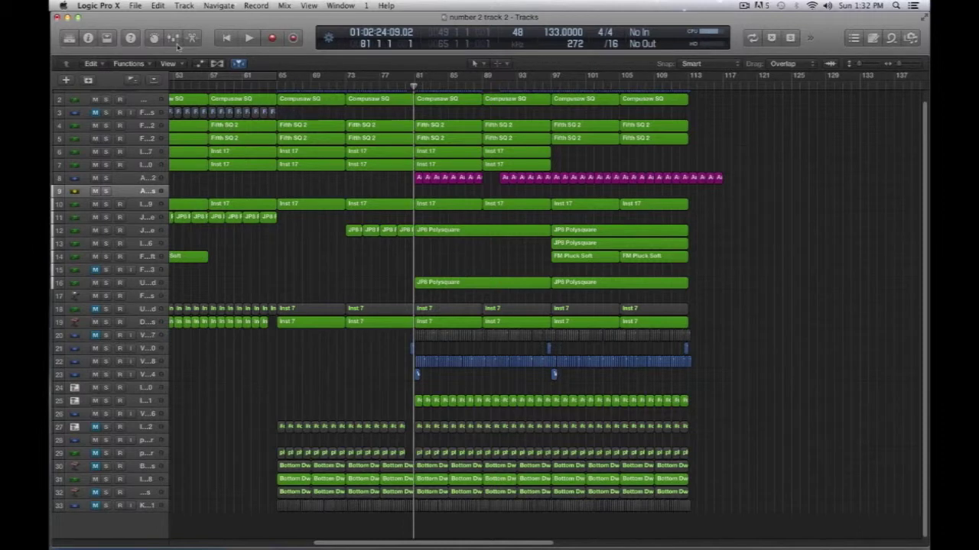
left_click(111, 39)
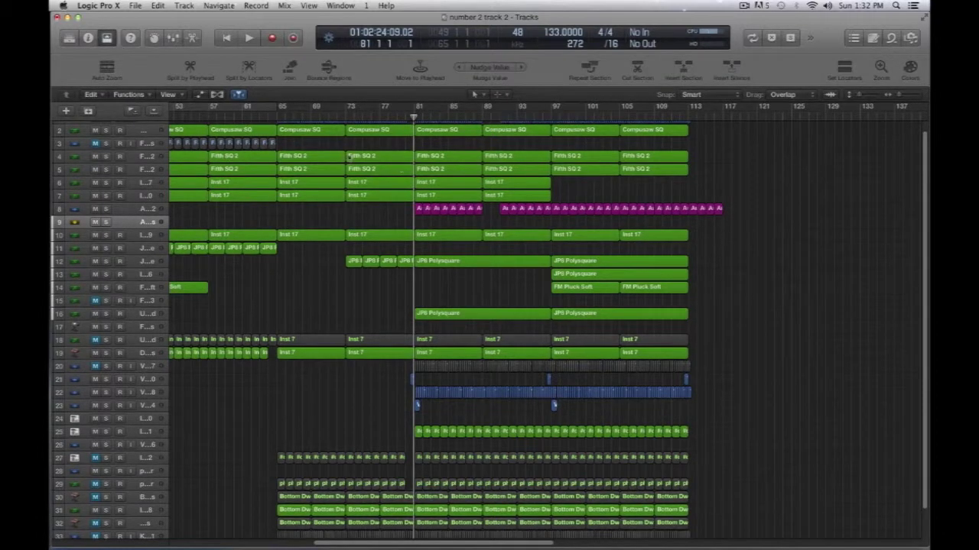
right_click(417, 224)
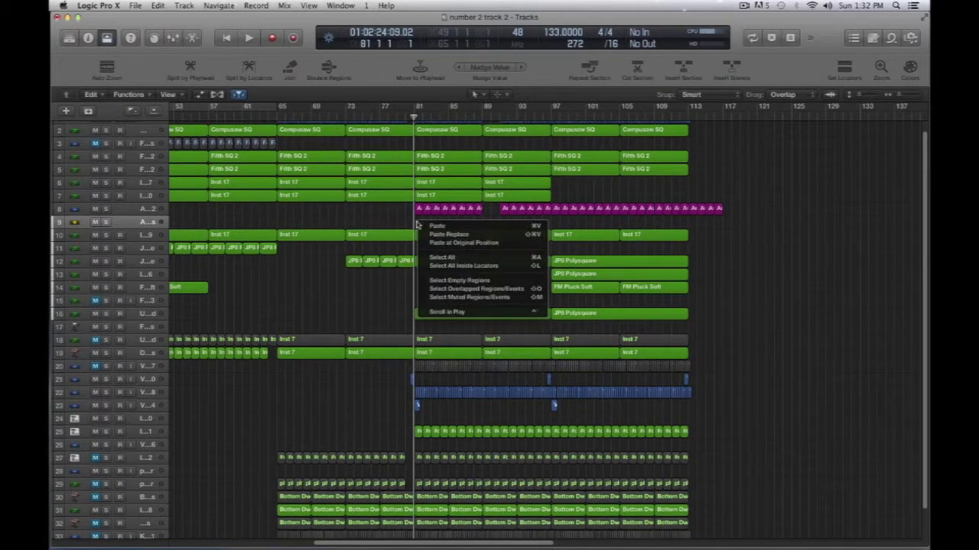
left_click(363, 224)
- Show track automation and set the Aux 3 Leads automation parameter to Volume
key("a")
left_click(151, 289)
left_click(163, 295)
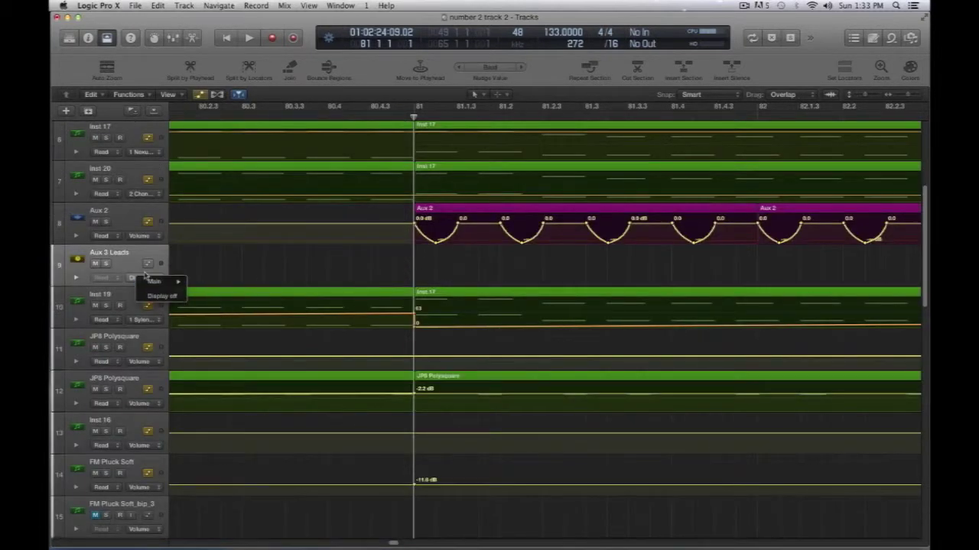
left_click(145, 278)
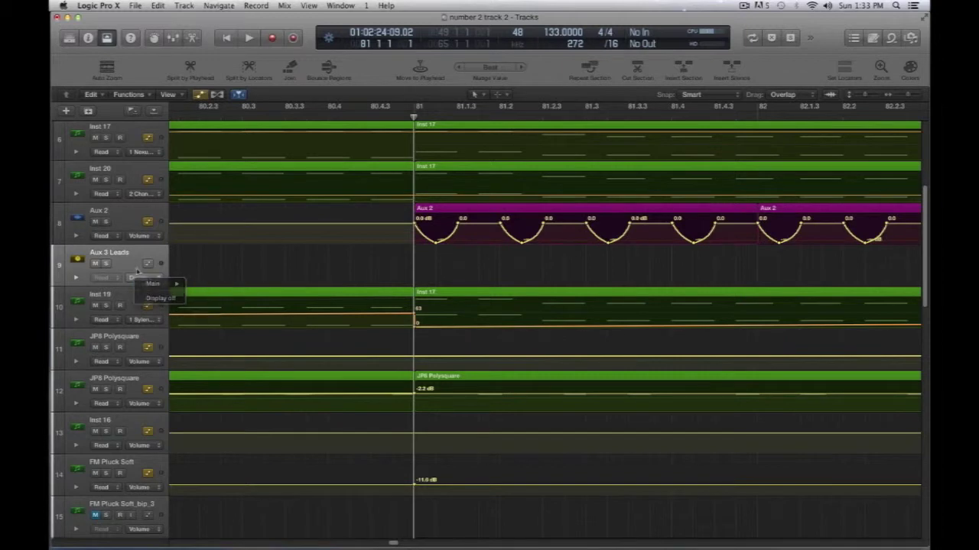
mouse_move(159, 285)
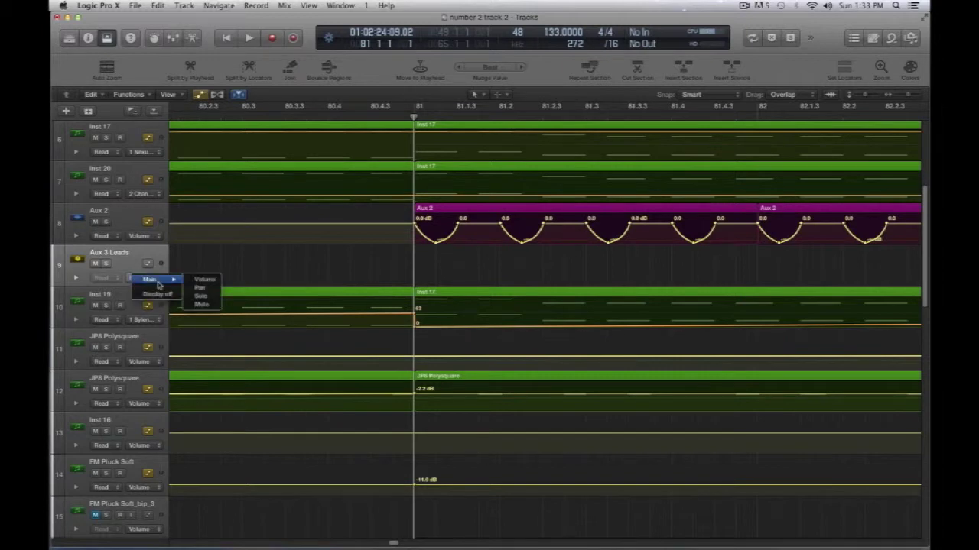
left_click(200, 280)
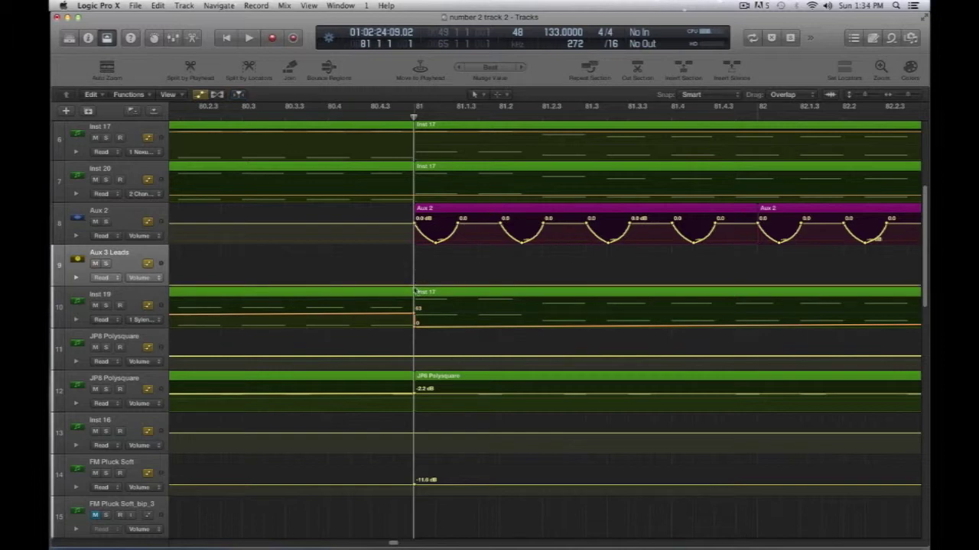
- Raise the Aux 3 Leads volume line to -0.1 dB and add automation points around 81 1 1, 81 1 2 and 81 1 3
left_click_drag(414, 289, 413, 265)
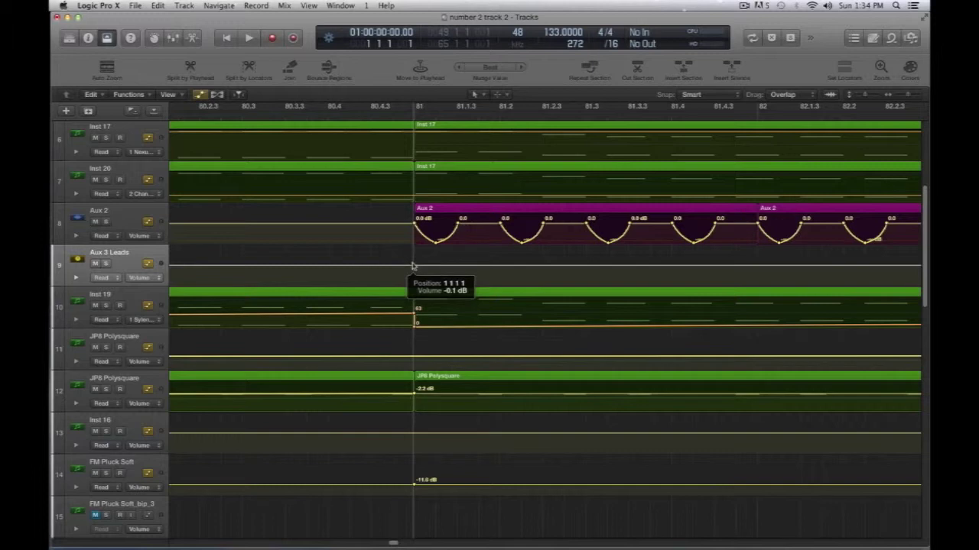
left_click_drag(412, 266, 413, 265)
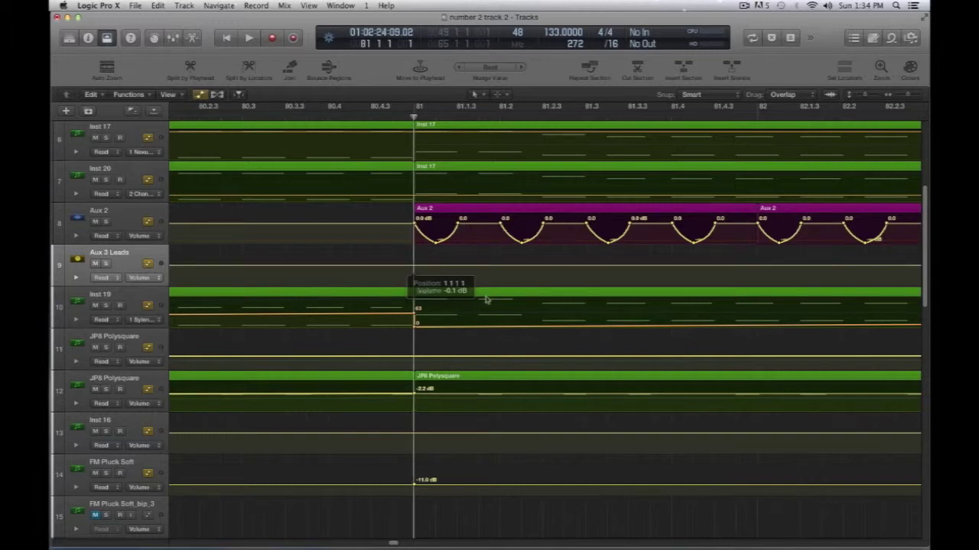
left_click(458, 267)
left_click_drag(458, 267, 458, 267)
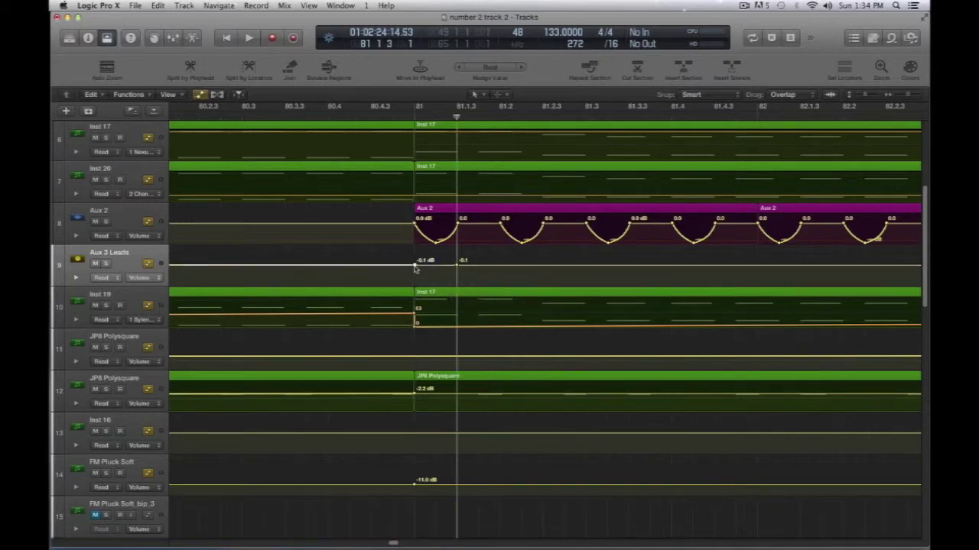
left_click(414, 267)
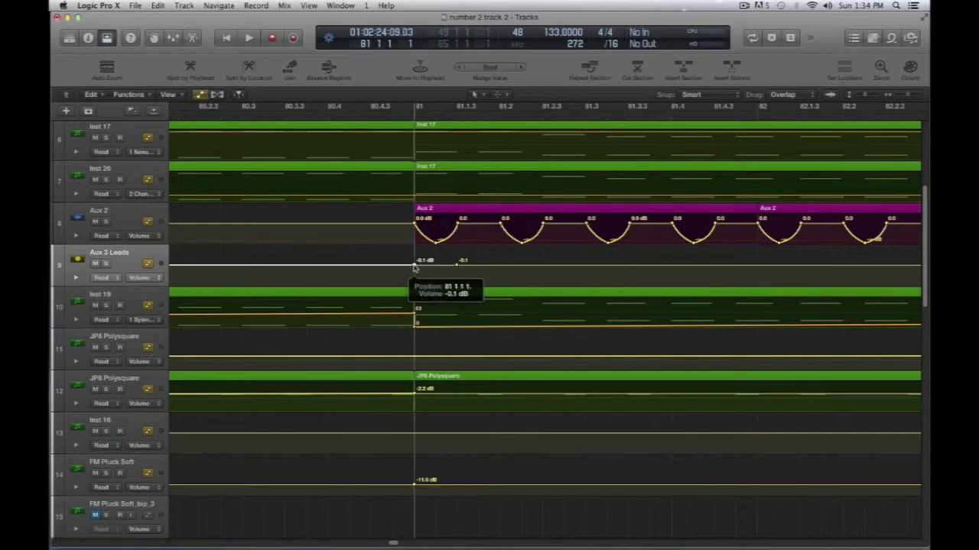
left_click(436, 269)
left_click(437, 268)
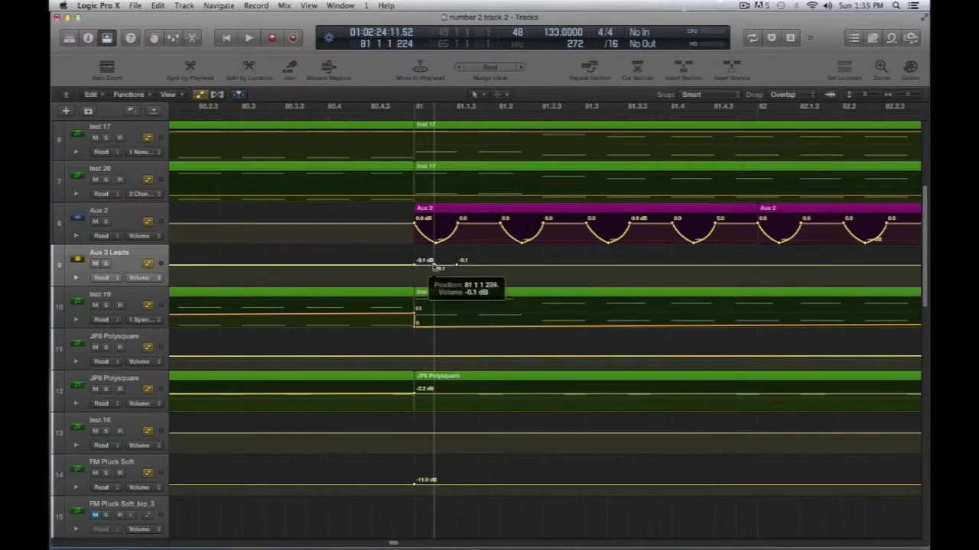
- Shape the Aux 3 Leads points into a curved volume dip down to -∞ dB and copy it to about the second beat of bar 81
left_click_drag(437, 267, 438, 288)
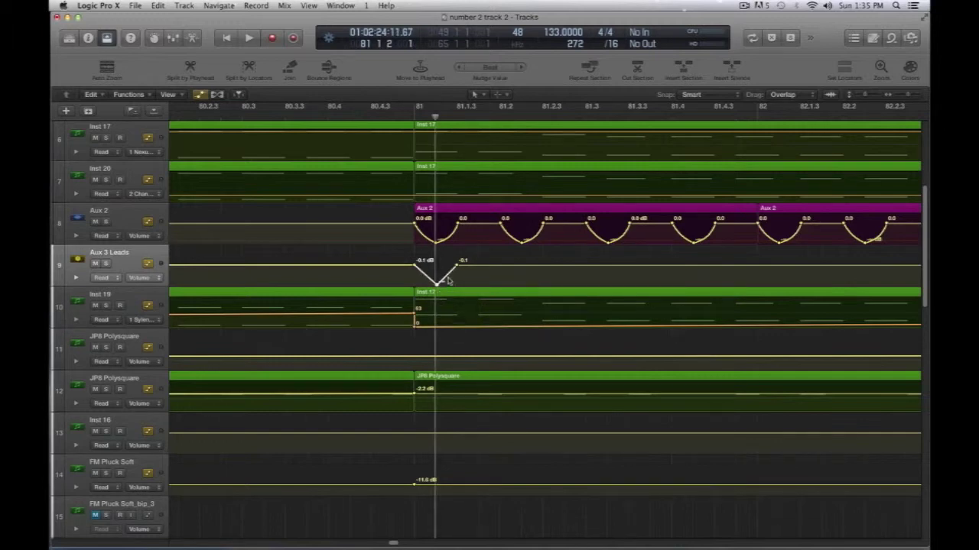
left_click(451, 281)
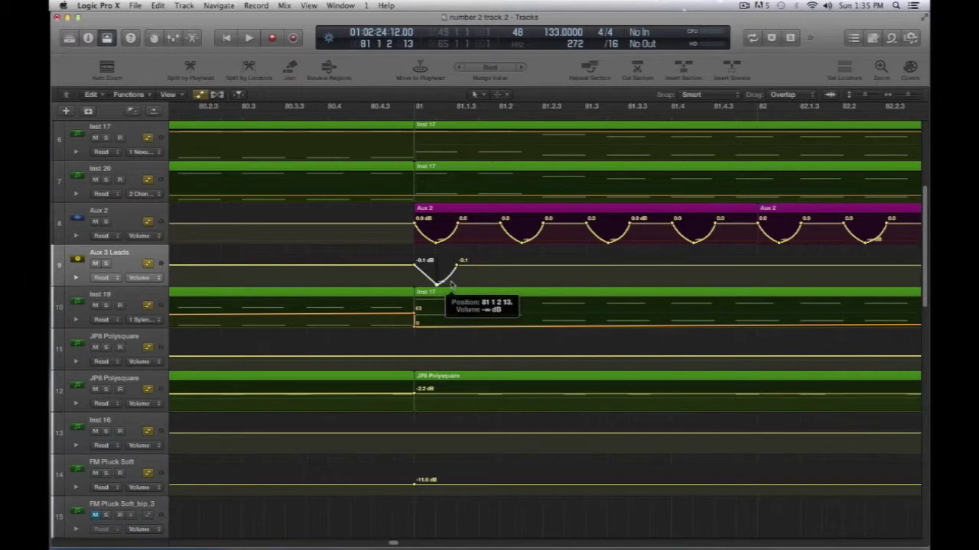
left_click(427, 279)
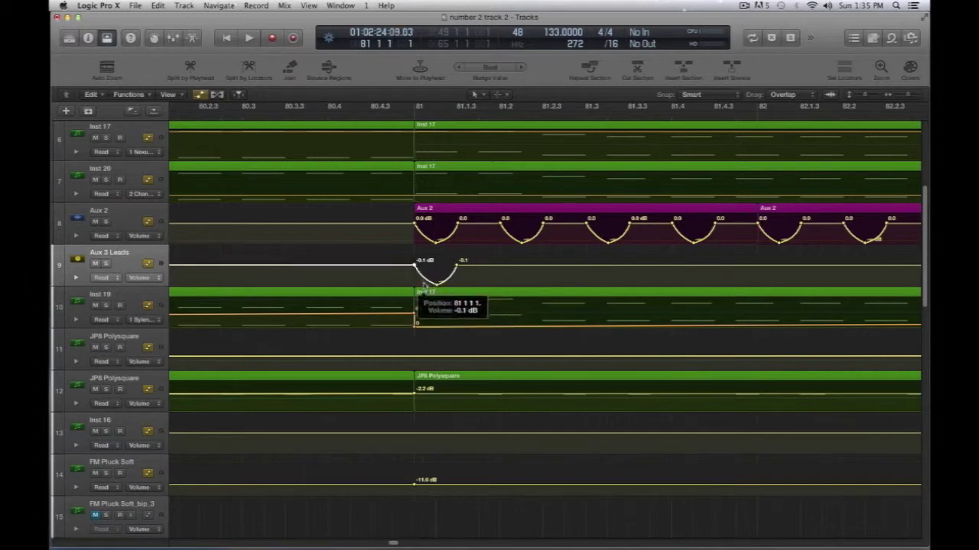
left_click_drag(431, 277, 500, 293)
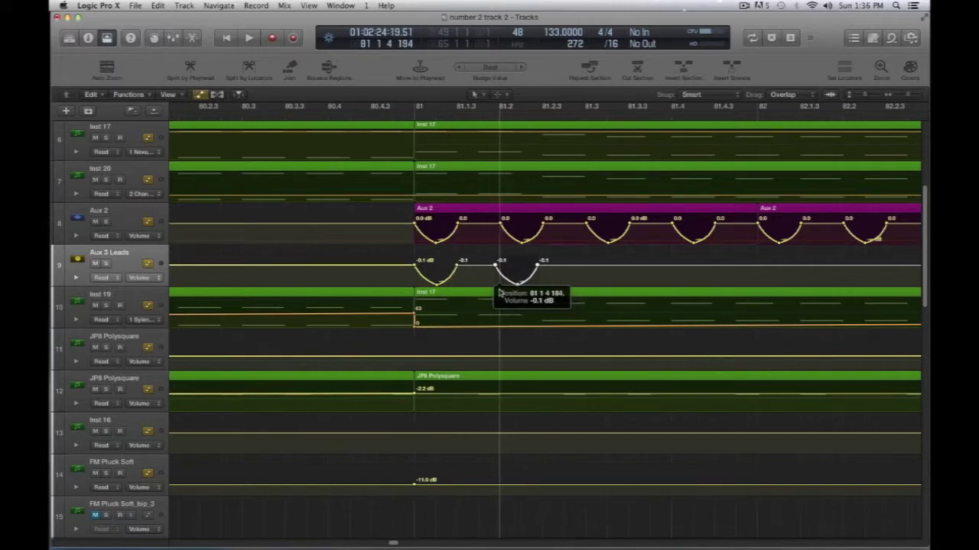
- Play the cycled bar 81 with Aux 2 soloed and examine its volume automation curve
key("a")
key("space")
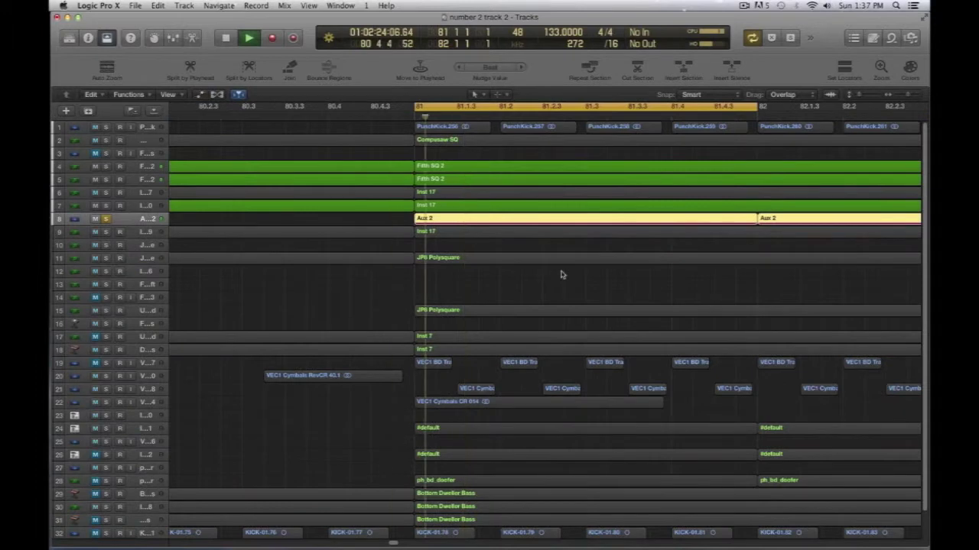
key("XF86AudioRaiseVolume")
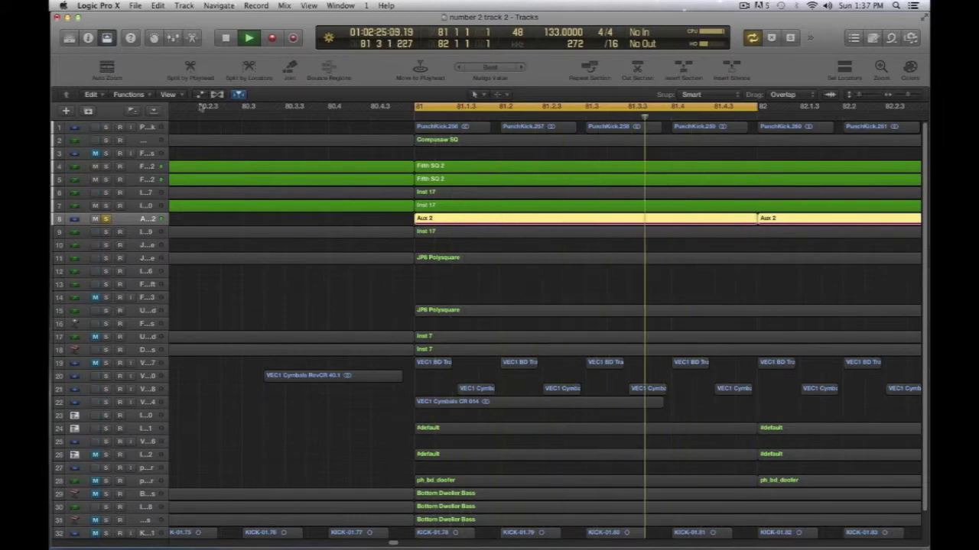
left_click(199, 94)
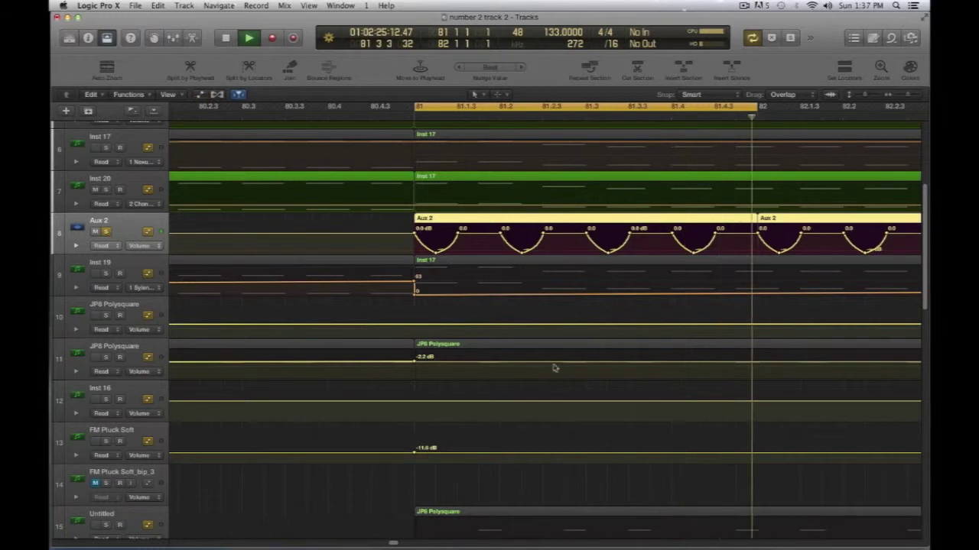
key("a")
key("space")
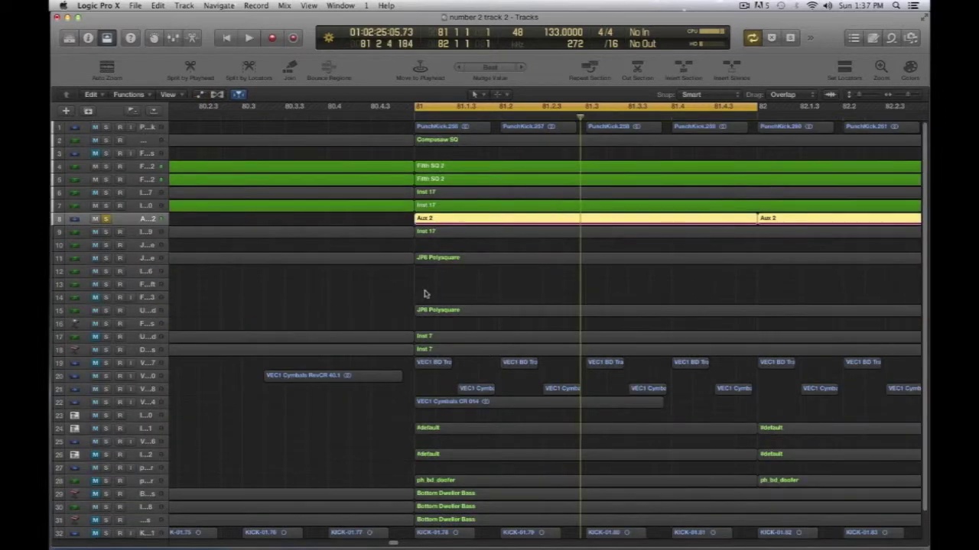
- Turn off cycle mode and return the playhead to bar 1 at the start of the arrangement
key("super+Left")
key("super+Left")
key("super+Left")
key("super+Left")
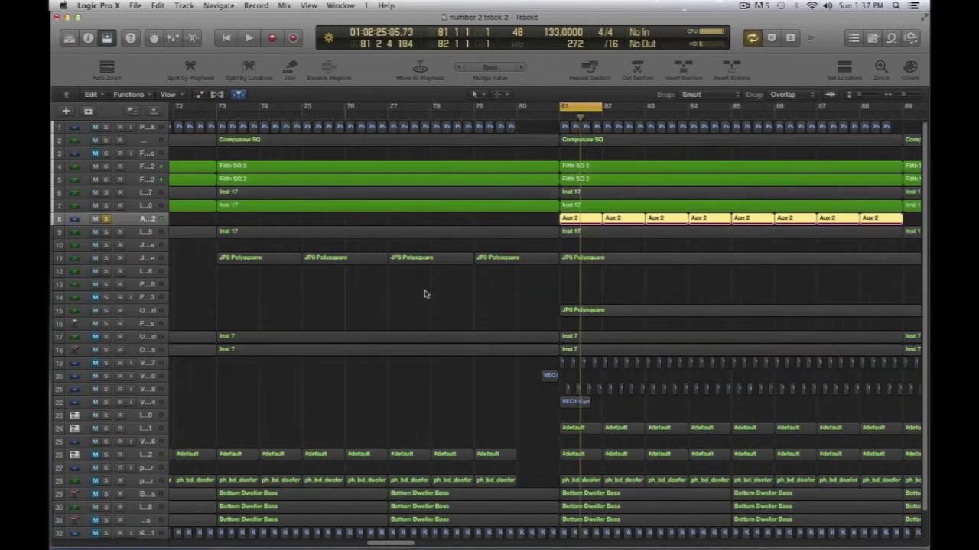
key("c")
left_click_drag(375, 545, 188, 545)
left_click(172, 117)
- Listen to the arrangement from bar 1, stop playback and move the playhead to bar 16
key("space")
key("space")
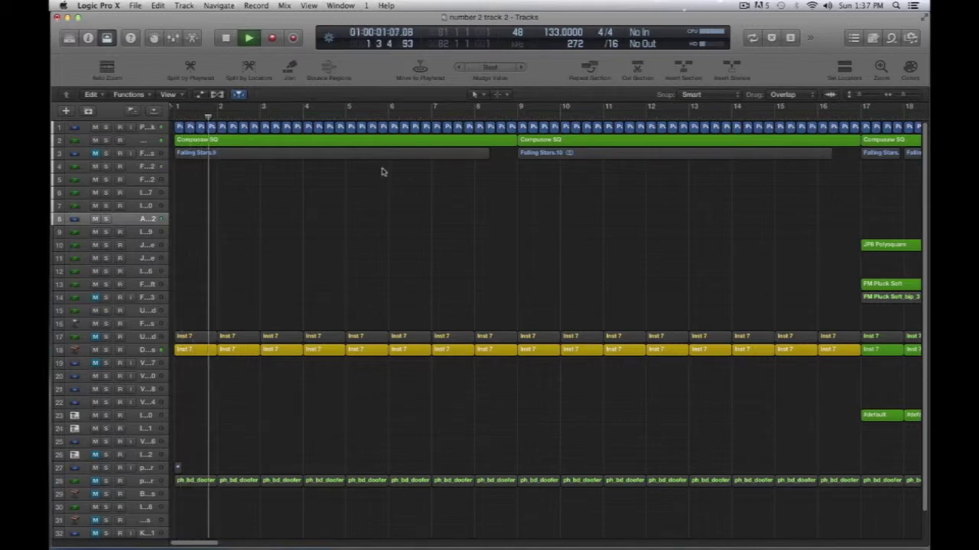
key("super+Left")
key("super+Left")
key("super+Left")
key("super+Left")
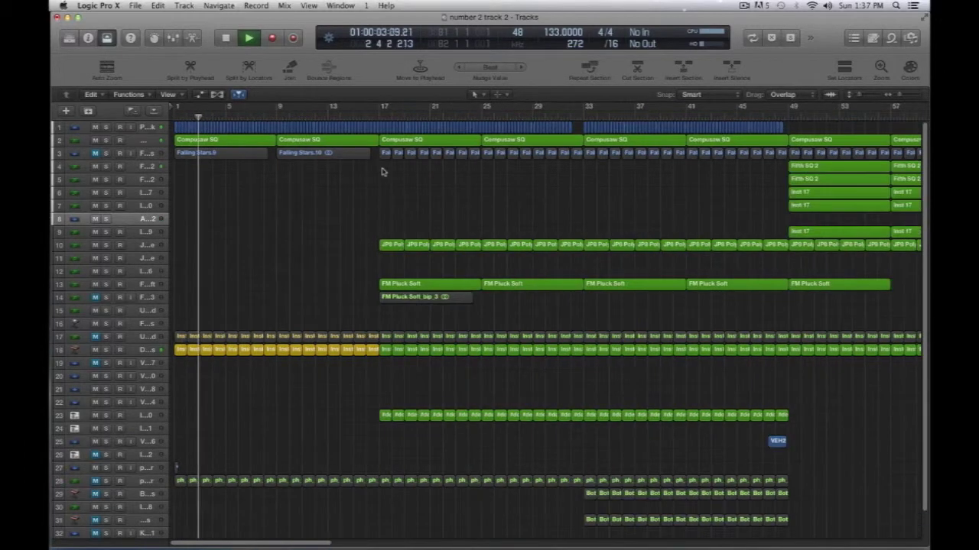
key("XF86AudioRaiseVolume")
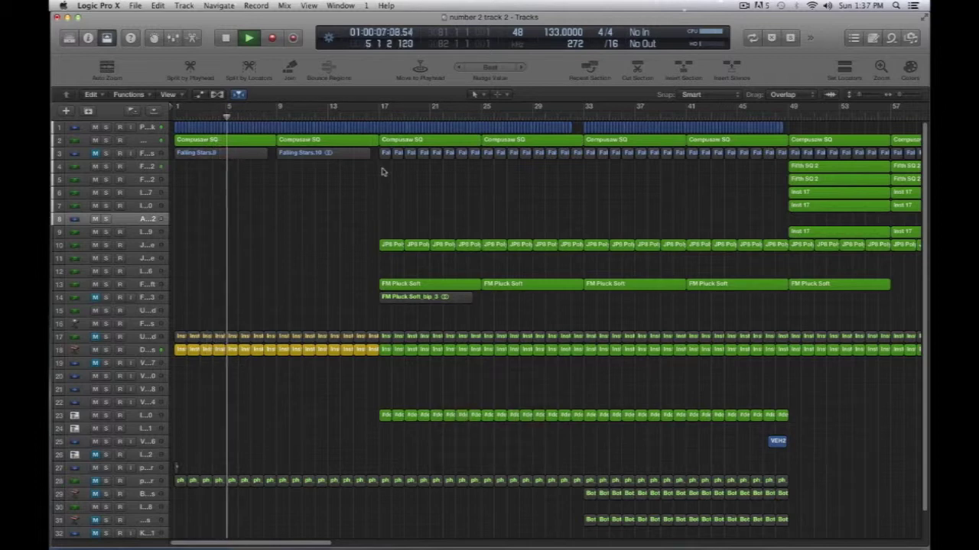
key("space")
left_click(370, 120)
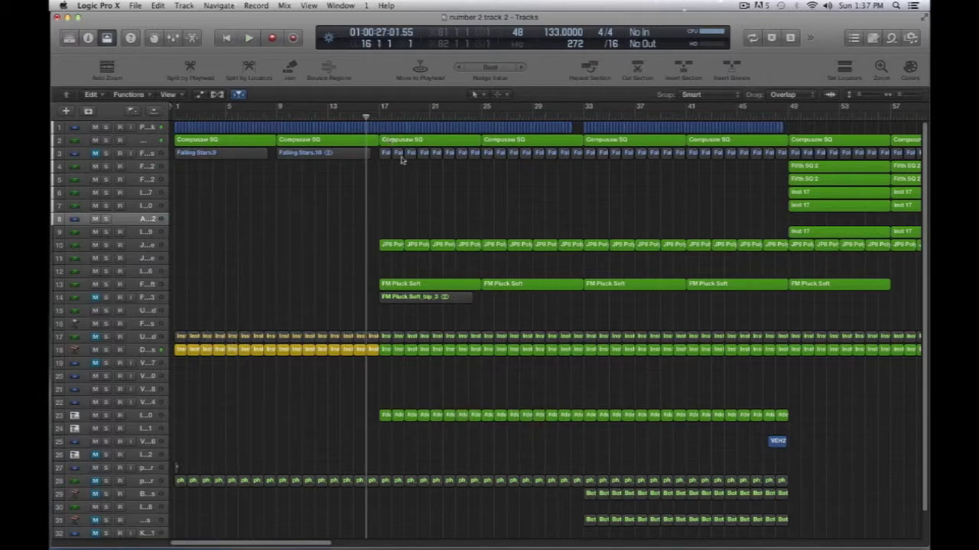
- Play the arrangement from bar 16 and briefly solo the FM Pluck Soft track to hear it alone
key("space")
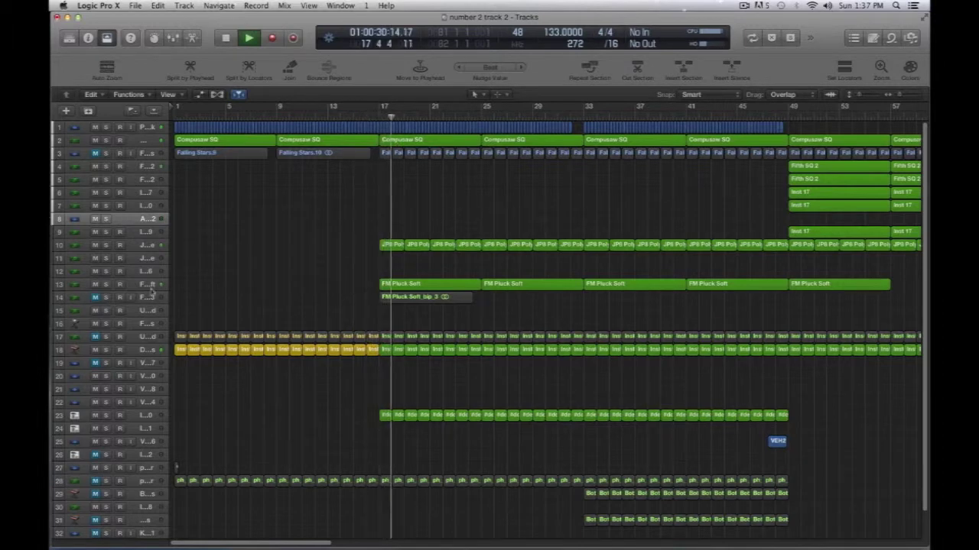
left_click(106, 284)
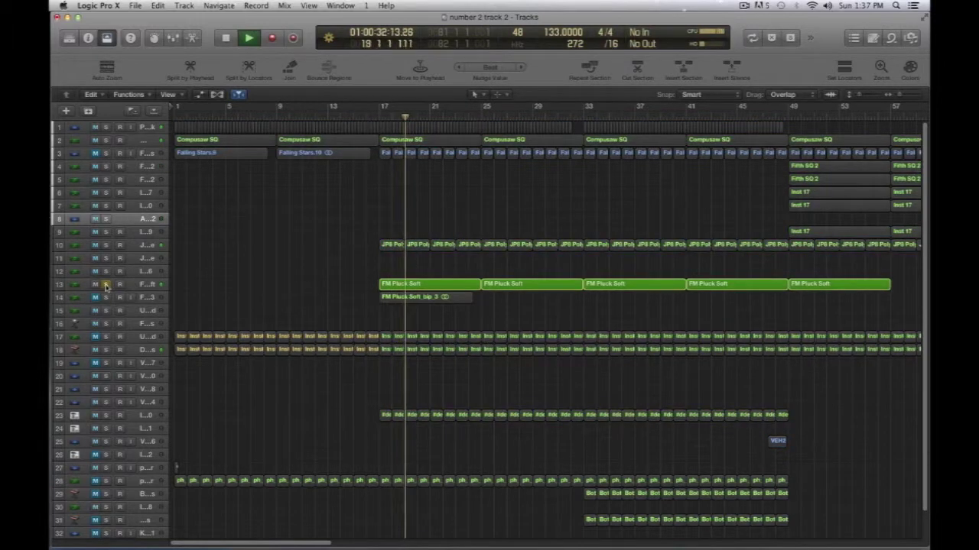
left_click(106, 284)
- Select the FM Pluck Soft track and examine its channel strip in the mixer during playback
left_click(89, 285)
key("x")
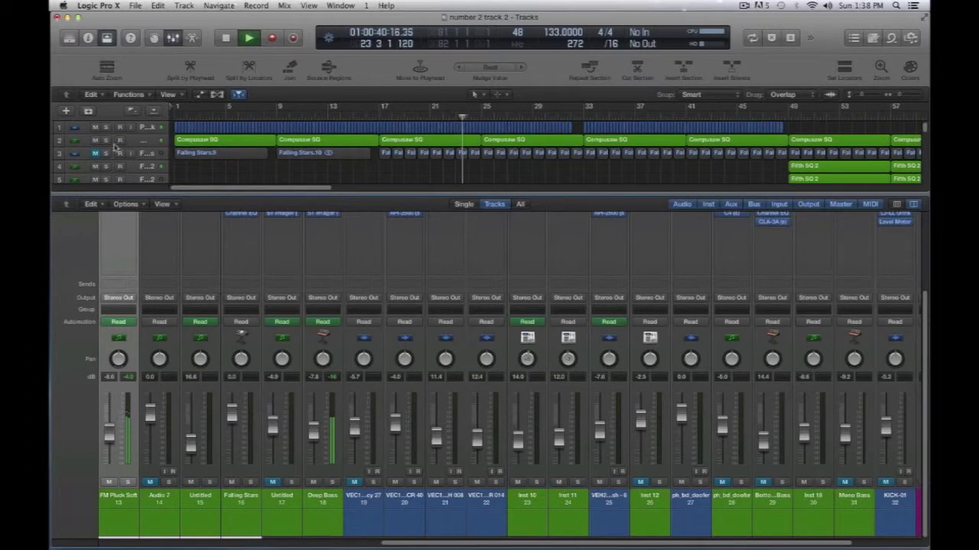
scroll(226, 171, "down", 5)
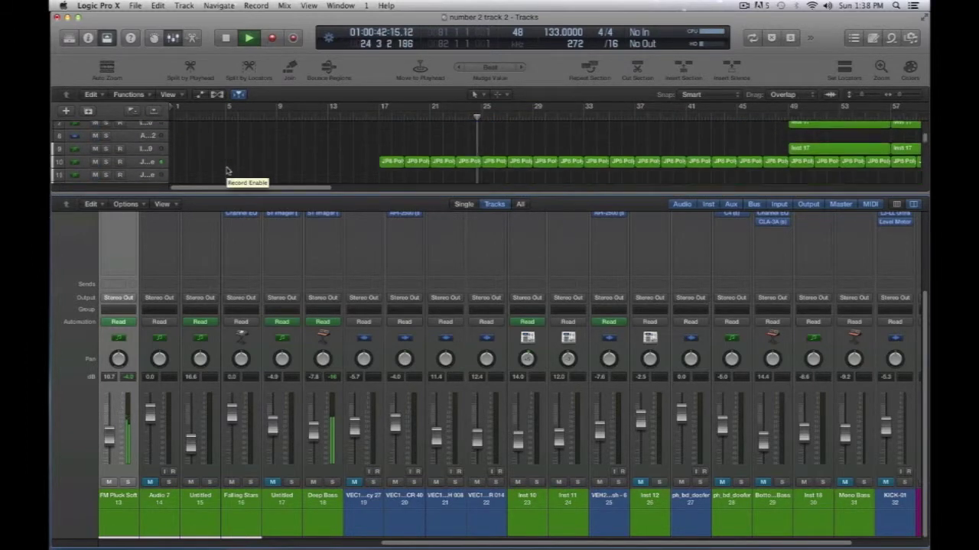
scroll(203, 162, "down", 2)
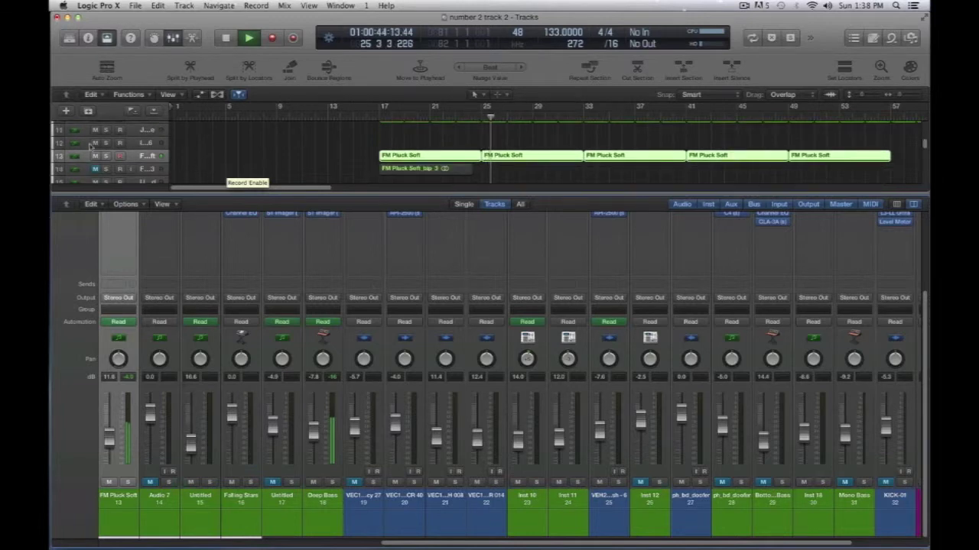
left_click(80, 157)
left_click(80, 157)
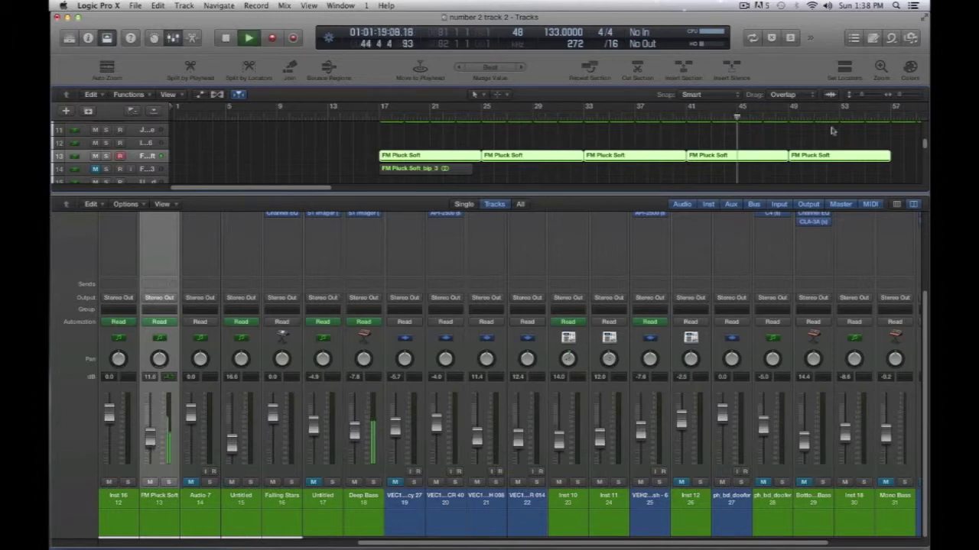
- Restart playback from about bar 56, hide the mixer and follow the arrangement onward past bar 65
key("space")
left_click(881, 118)
key("space")
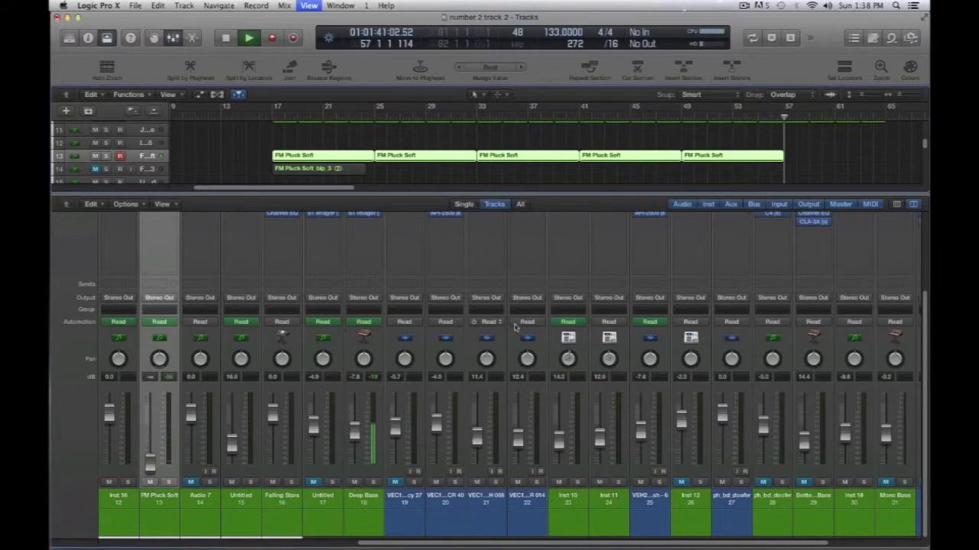
key("x")
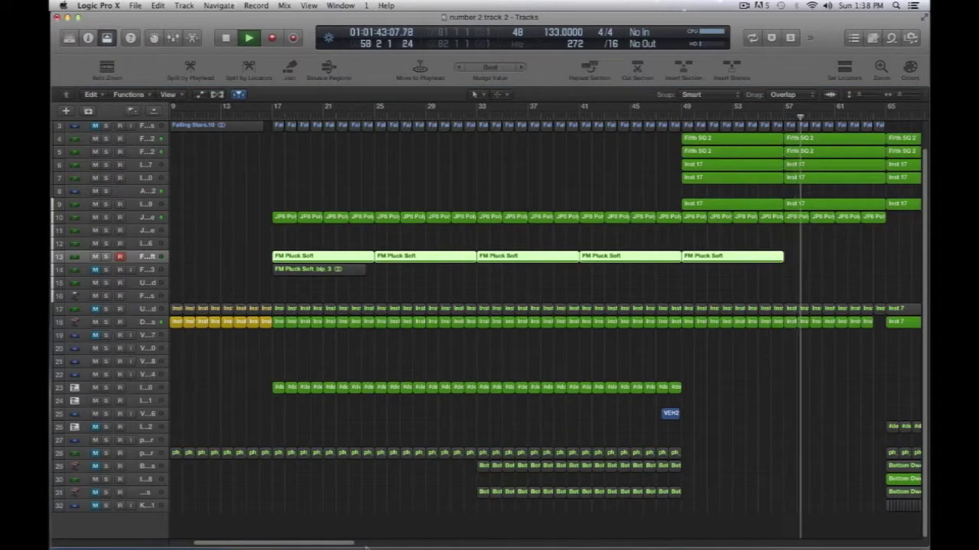
scroll(448, 423, "right", 10)
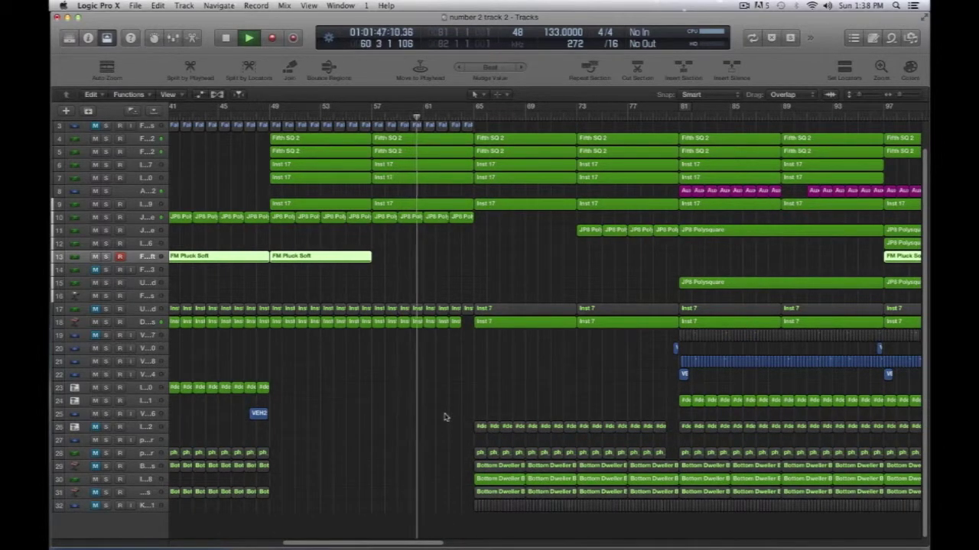
scroll(445, 416, "up", 2)
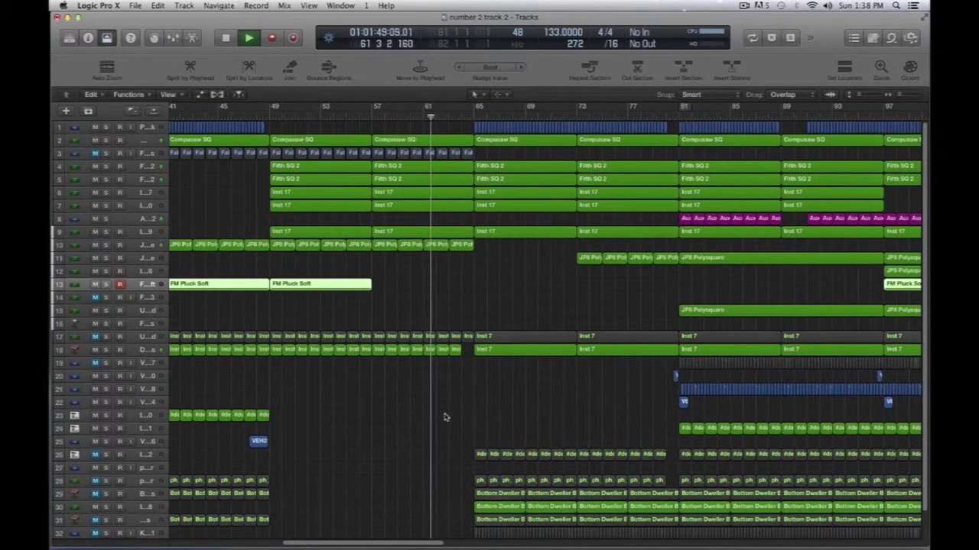
left_click_drag(427, 544, 461, 544)
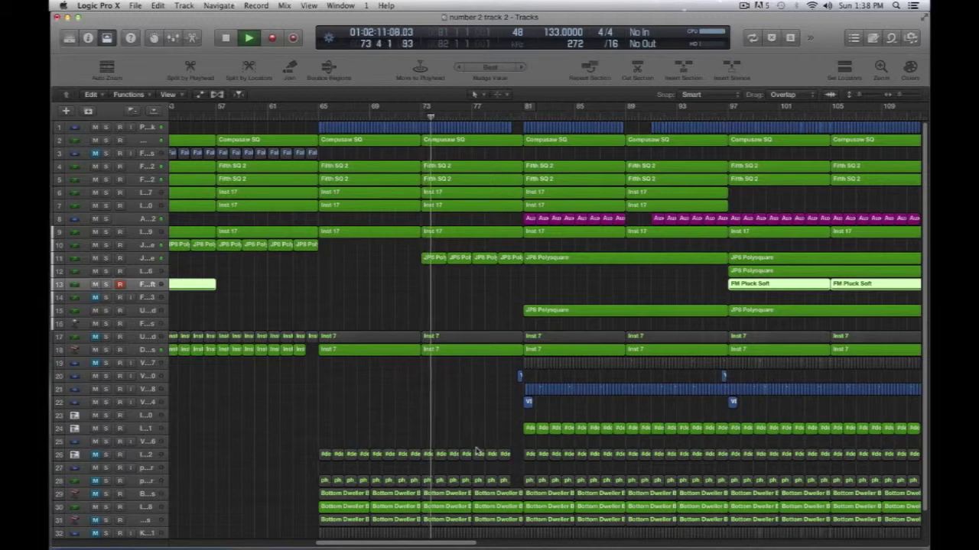
- While the song plays on, highlight the JP8 Polysquare regions on track 11, and then the Aux 2 regions
left_click(482, 393)
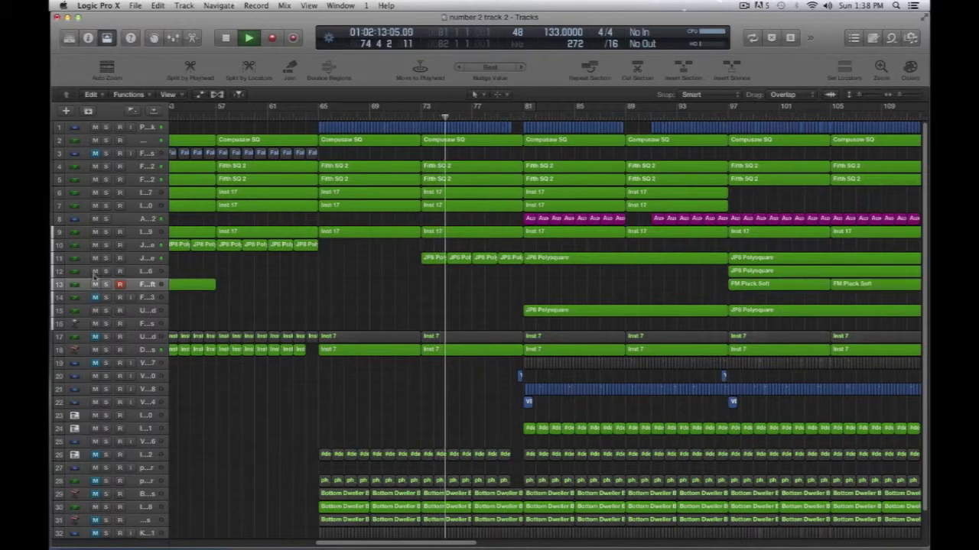
left_click(83, 262)
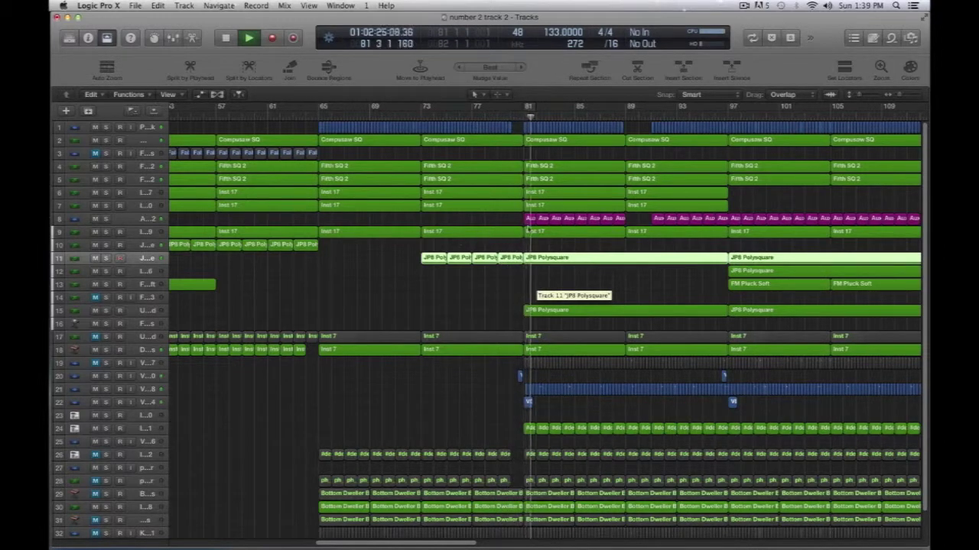
left_click(372, 244)
left_click(120, 219)
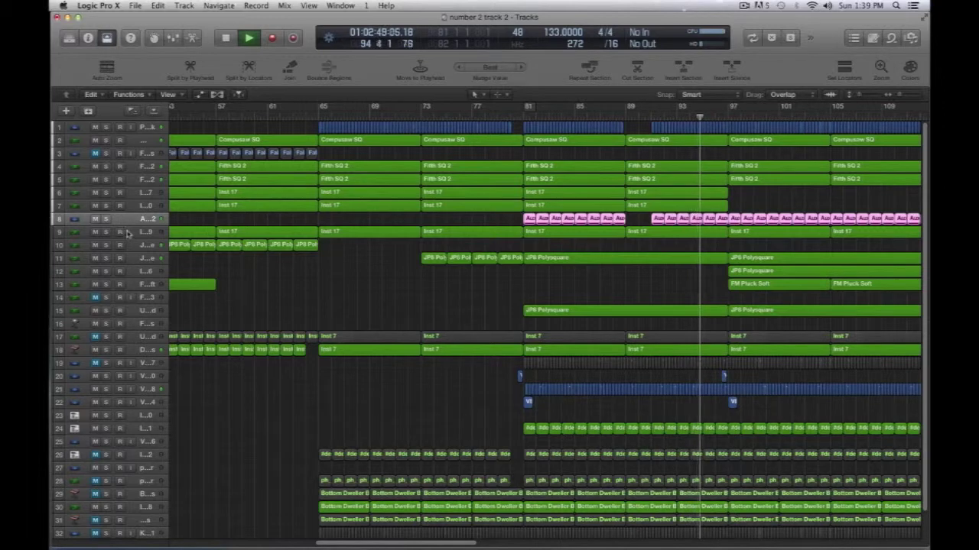
left_click_drag(364, 545, 398, 547)
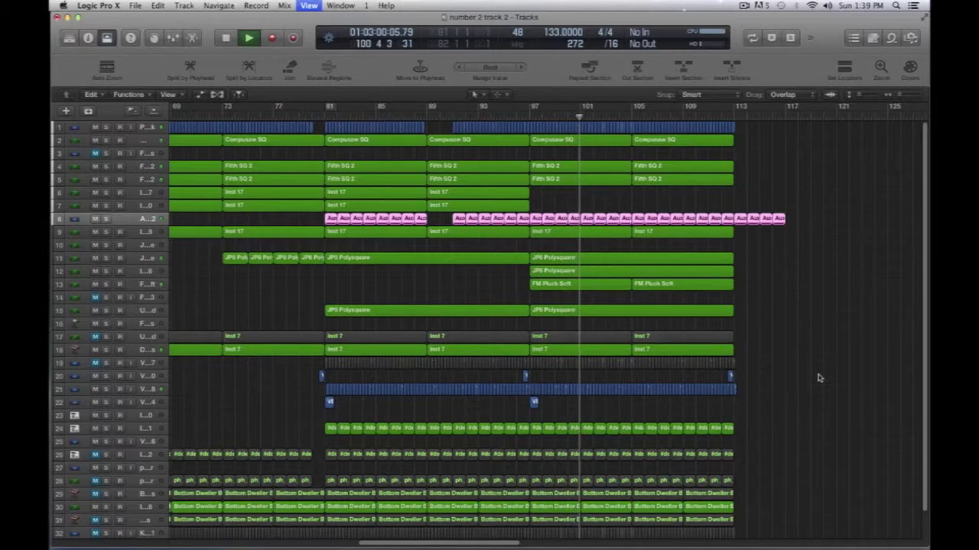
- Examine the Aux 2 channel's fader in the mixer during playback, then return to the full arrangement
key("x")
scroll(770, 532, "left", 4)
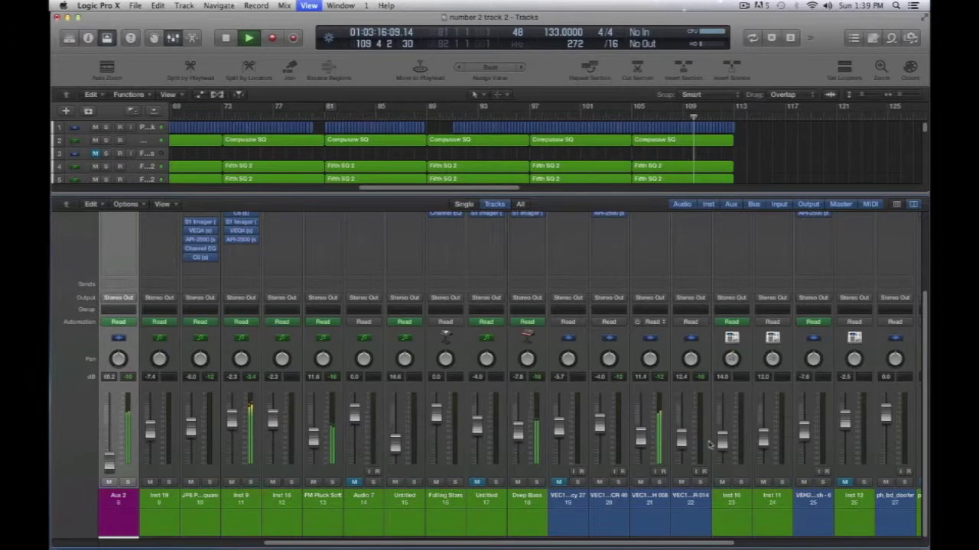
key("x")
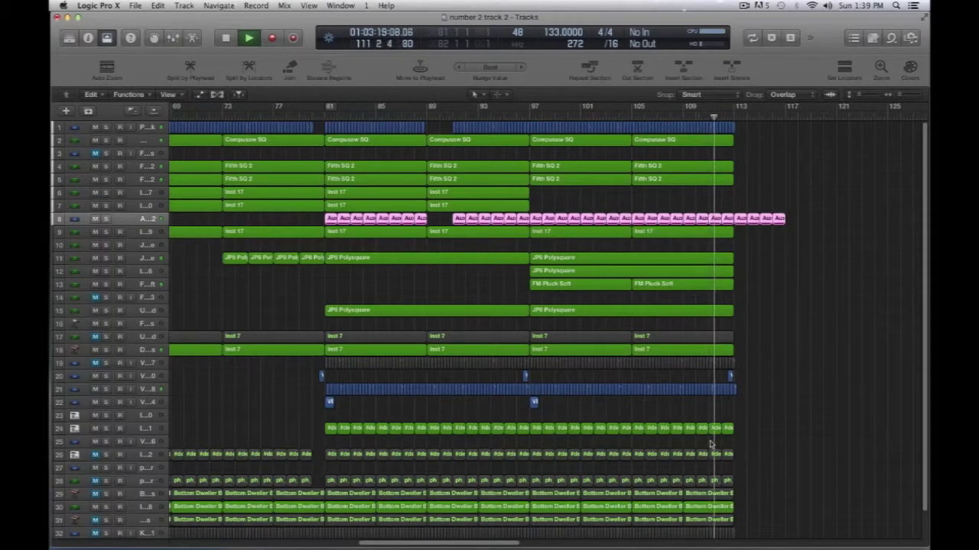